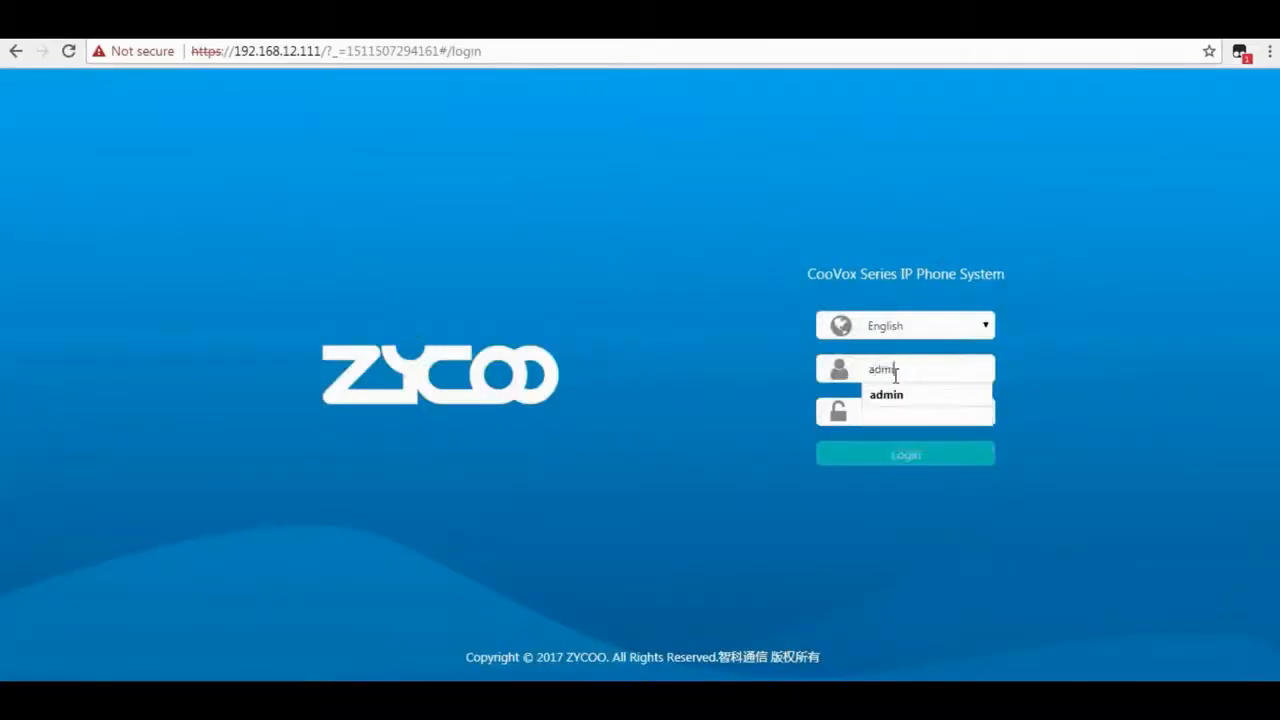
Log in to the CooVox web interface with the admin account credentials.
text(n)
key(Tab)
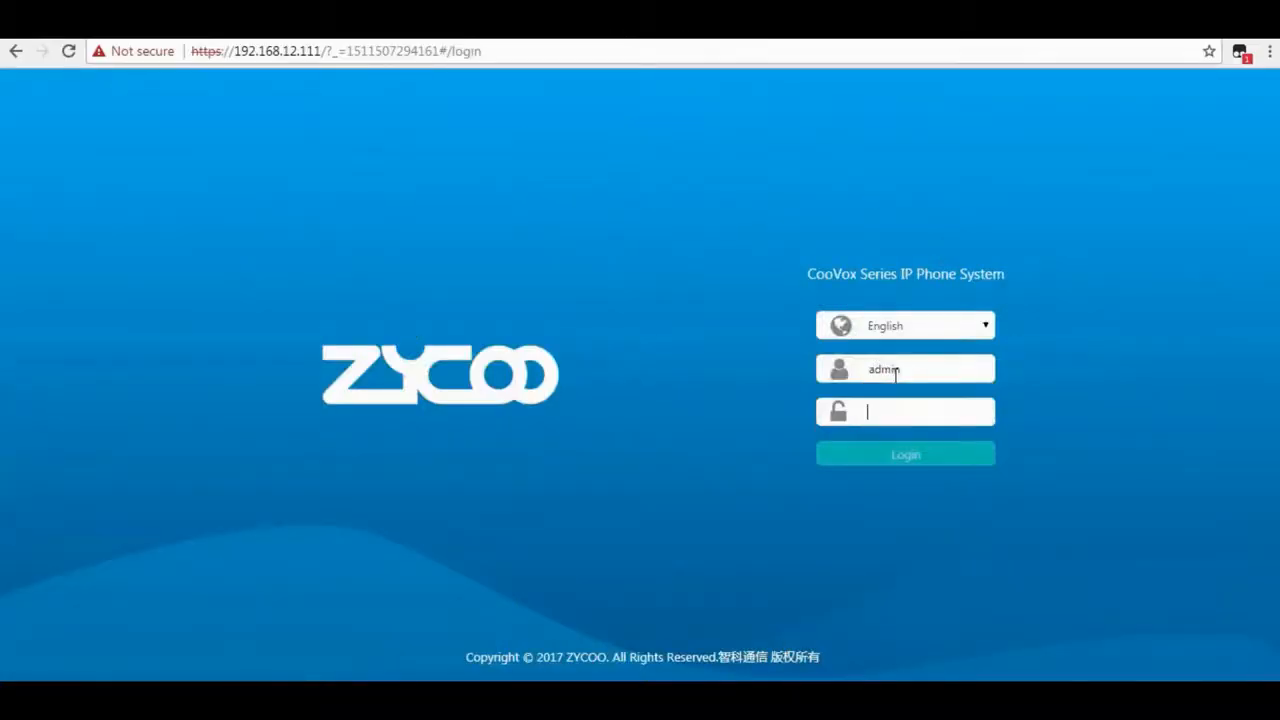
text(ad)
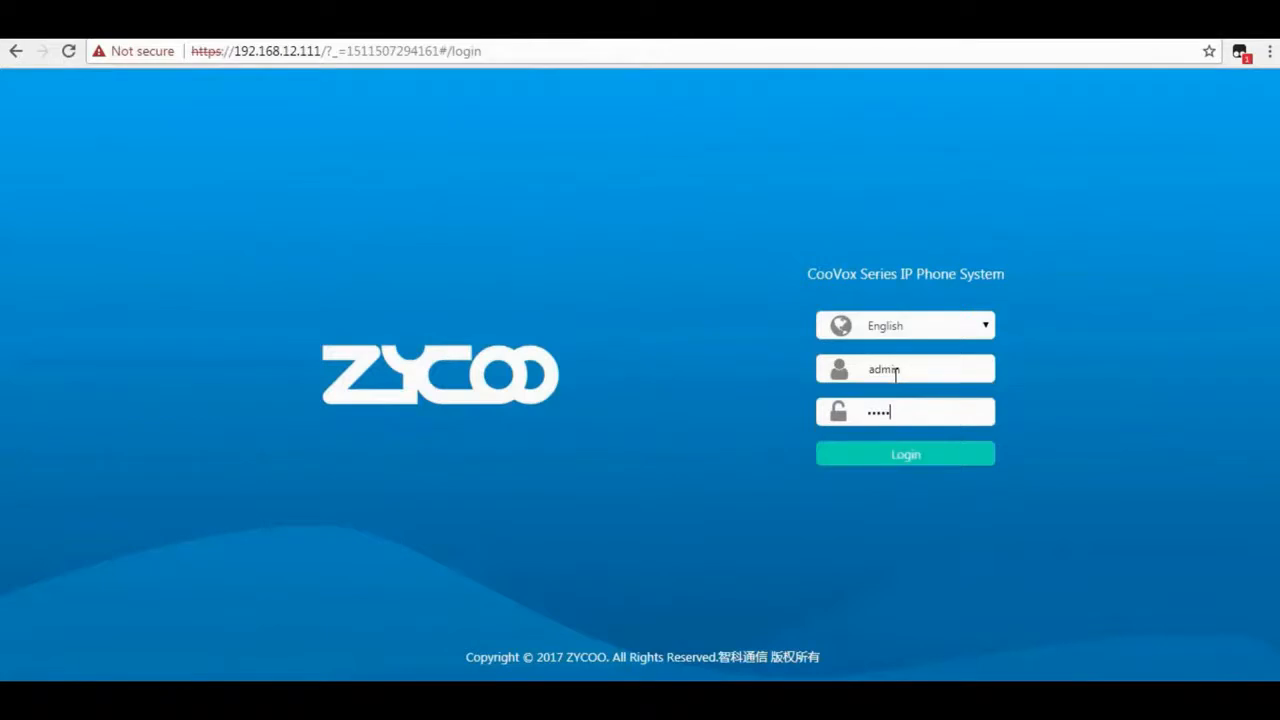
text(min)
key(Return)
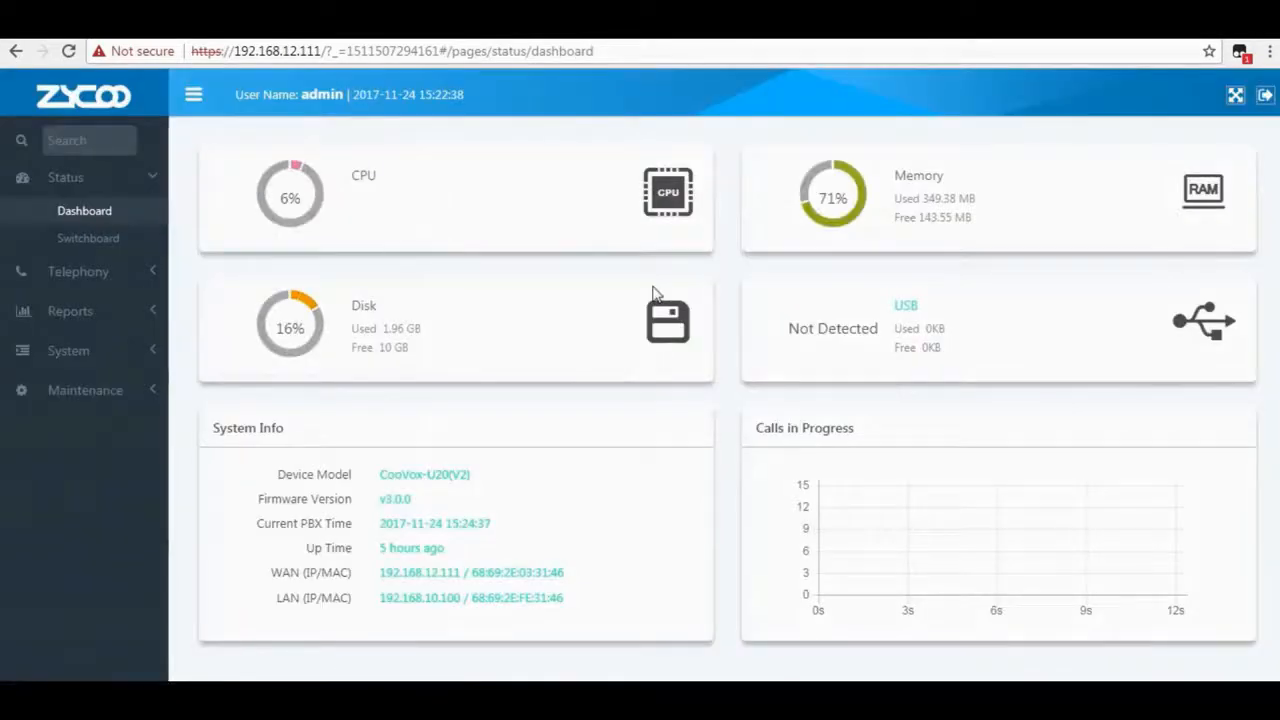
Scan for expansion boxes under Telephony > Extensions and open the discovered EX16S for editing.
click(106, 273)
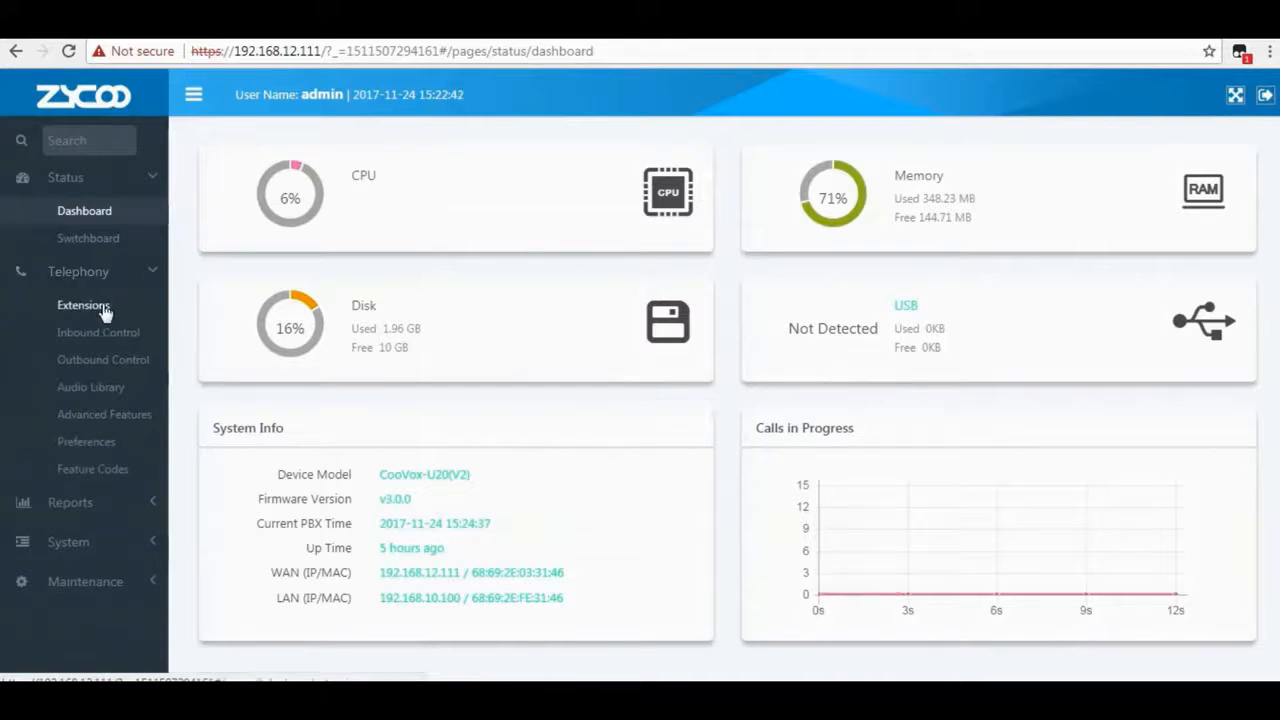
click(102, 308)
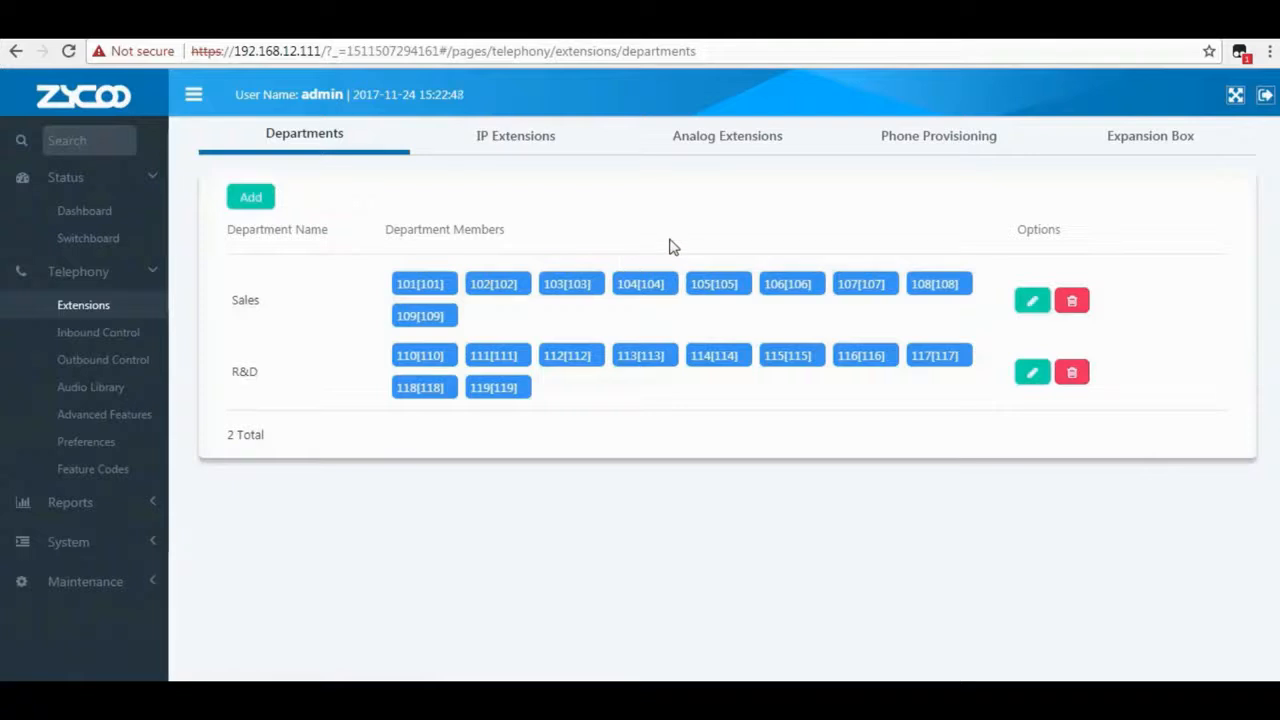
click(1160, 145)
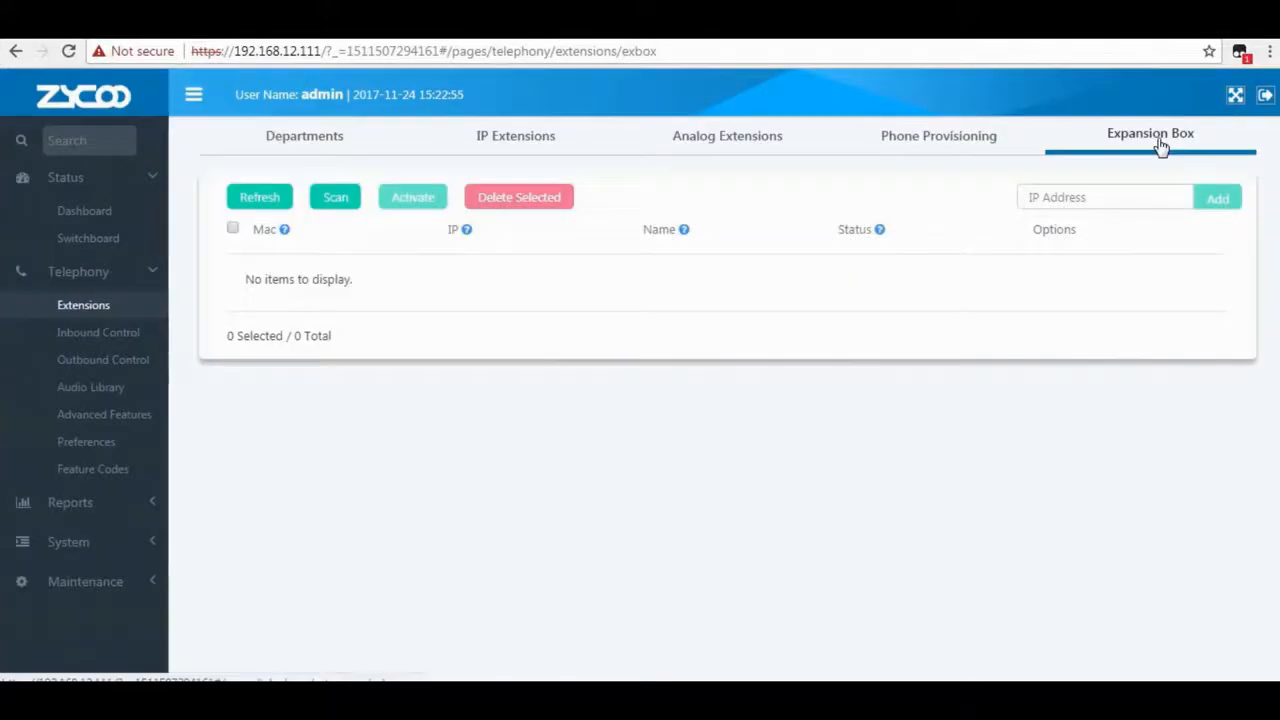
click(327, 205)
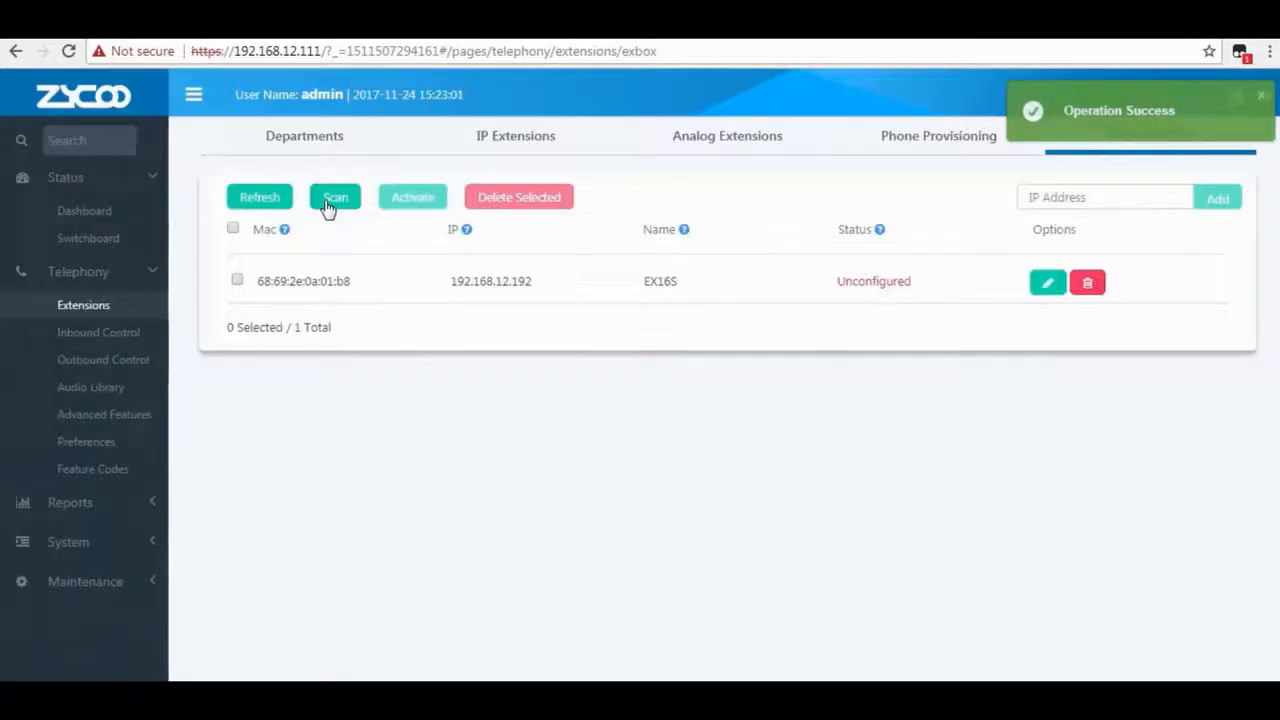
click(1046, 287)
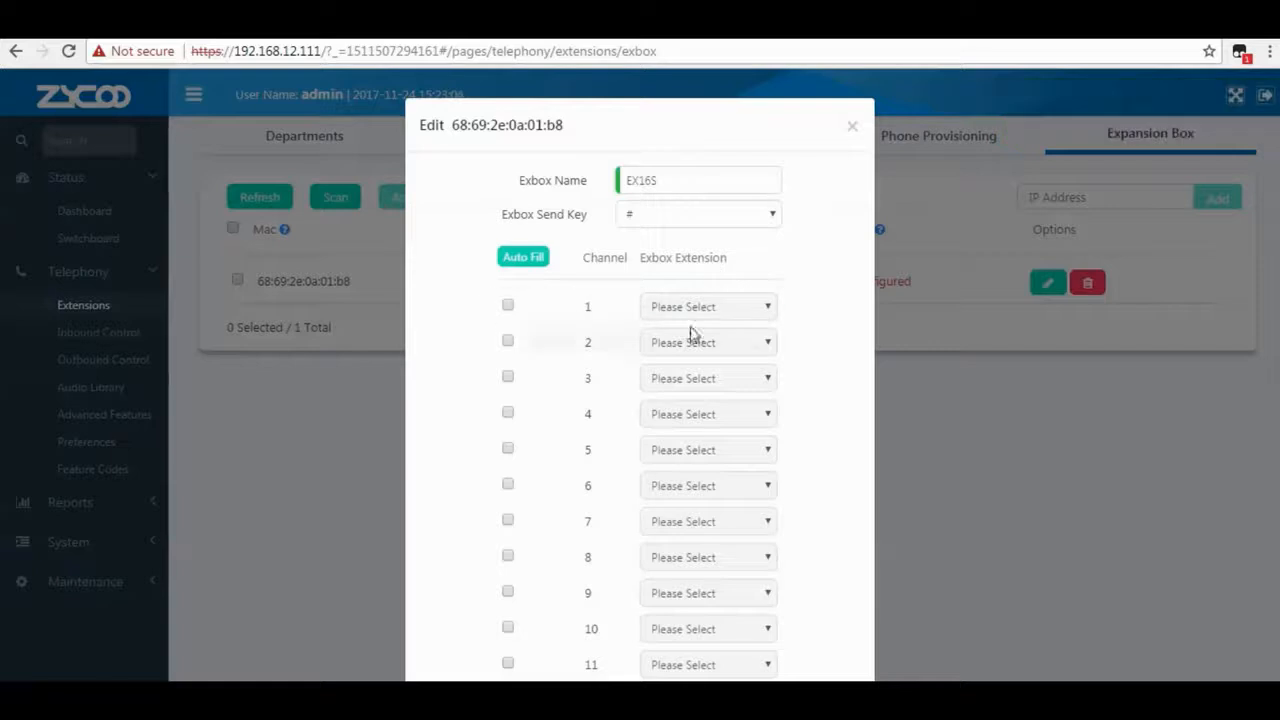
Map EX16S channels 1 and 2 to extensions 101 and 102 and submit the form.
click(509, 305)
click(509, 343)
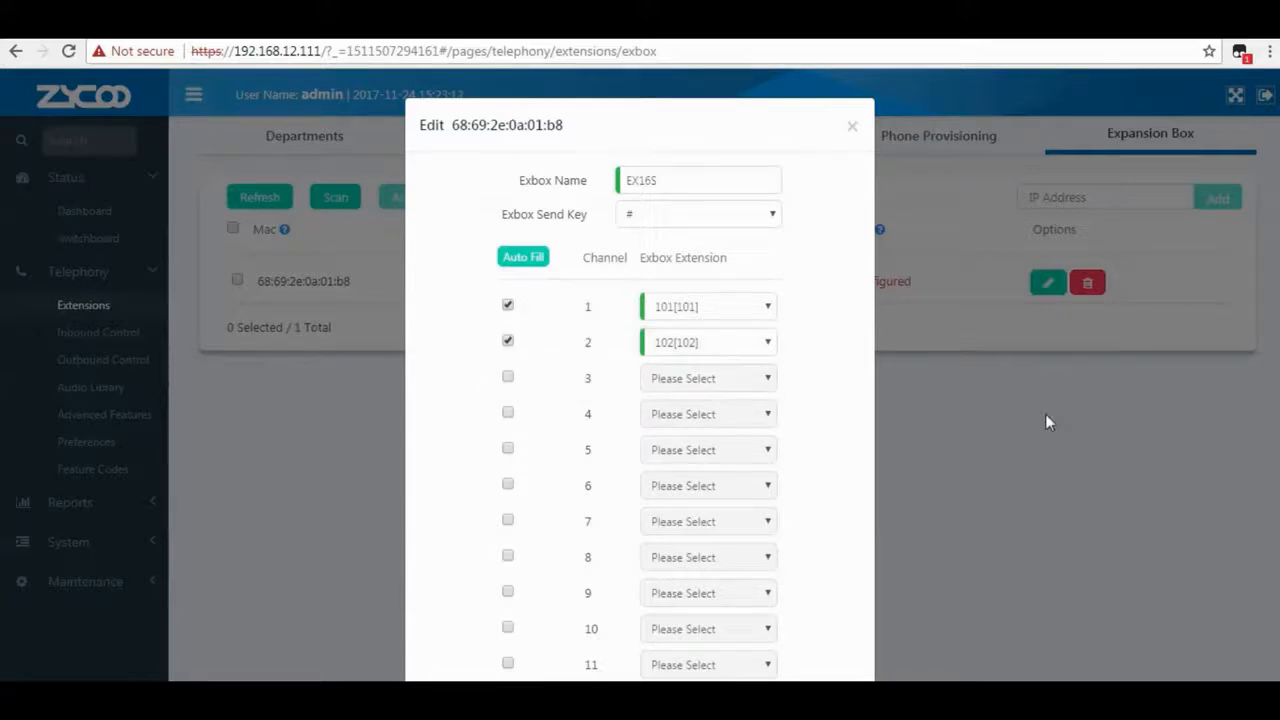
scroll(1045, 413, down, 4)
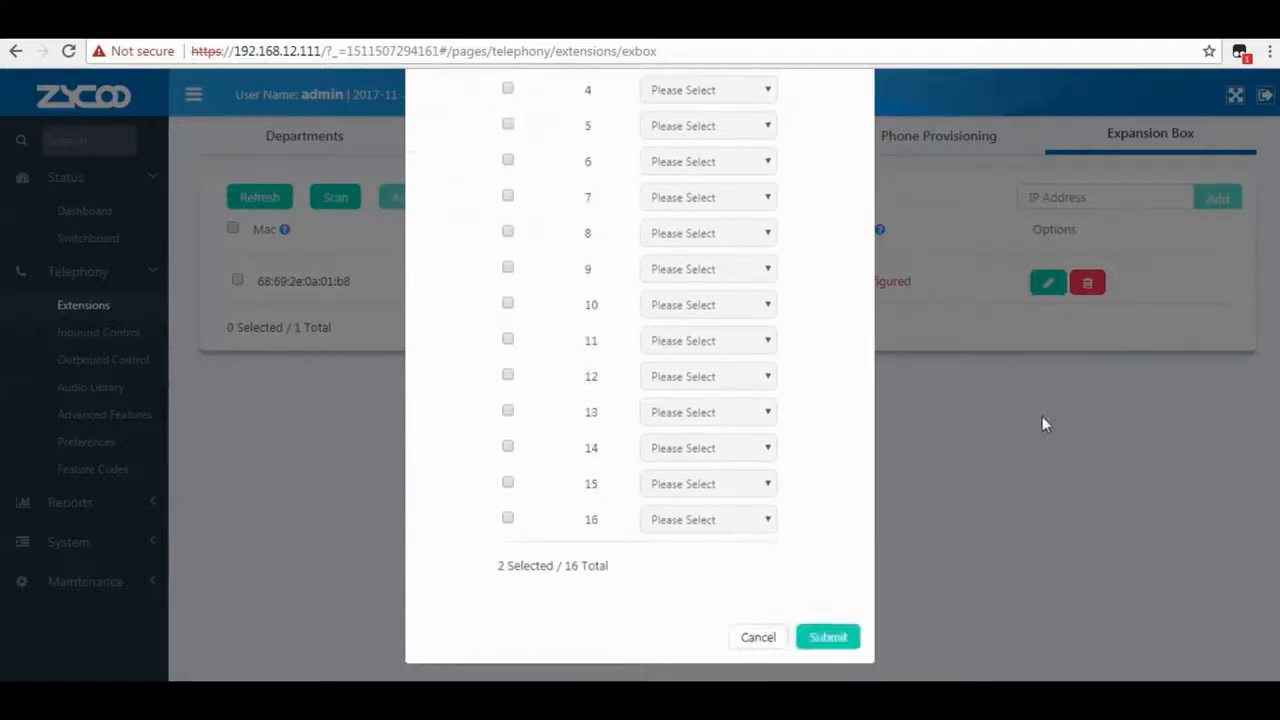
click(836, 639)
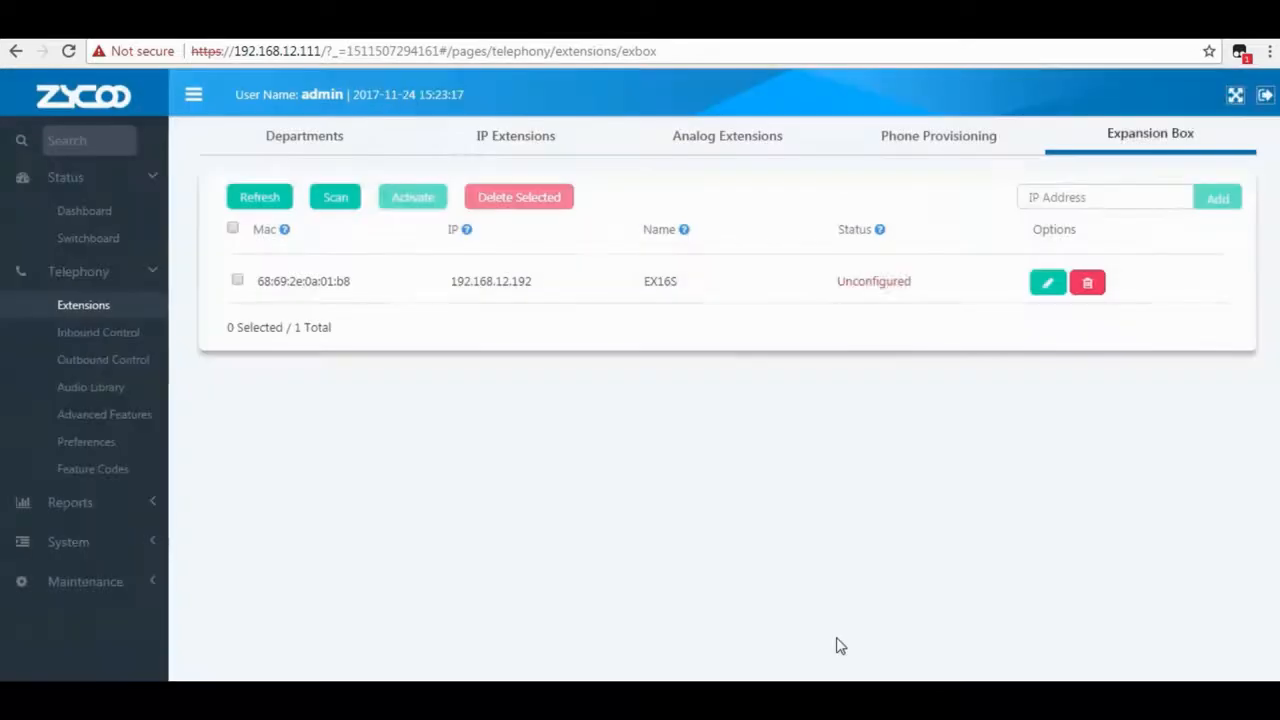
Activate the EX16S box, then view extensions 101 and 102 on the Switchboard status page.
click(239, 281)
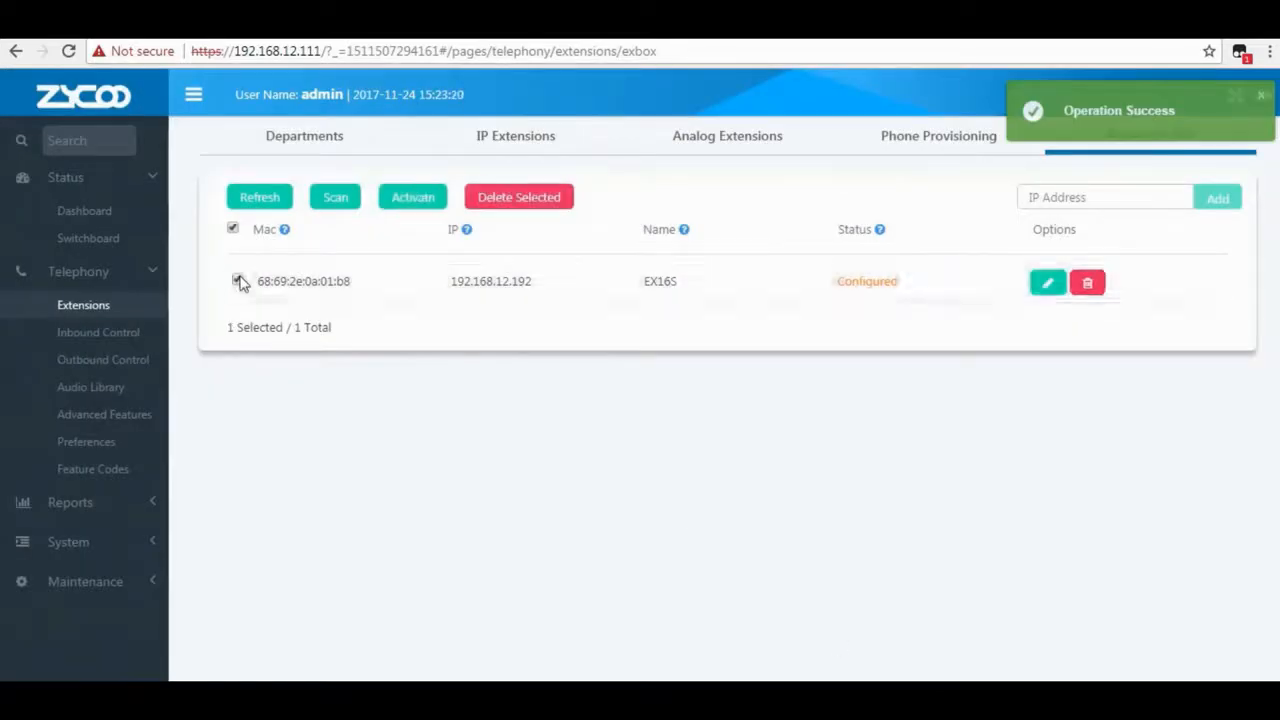
click(430, 204)
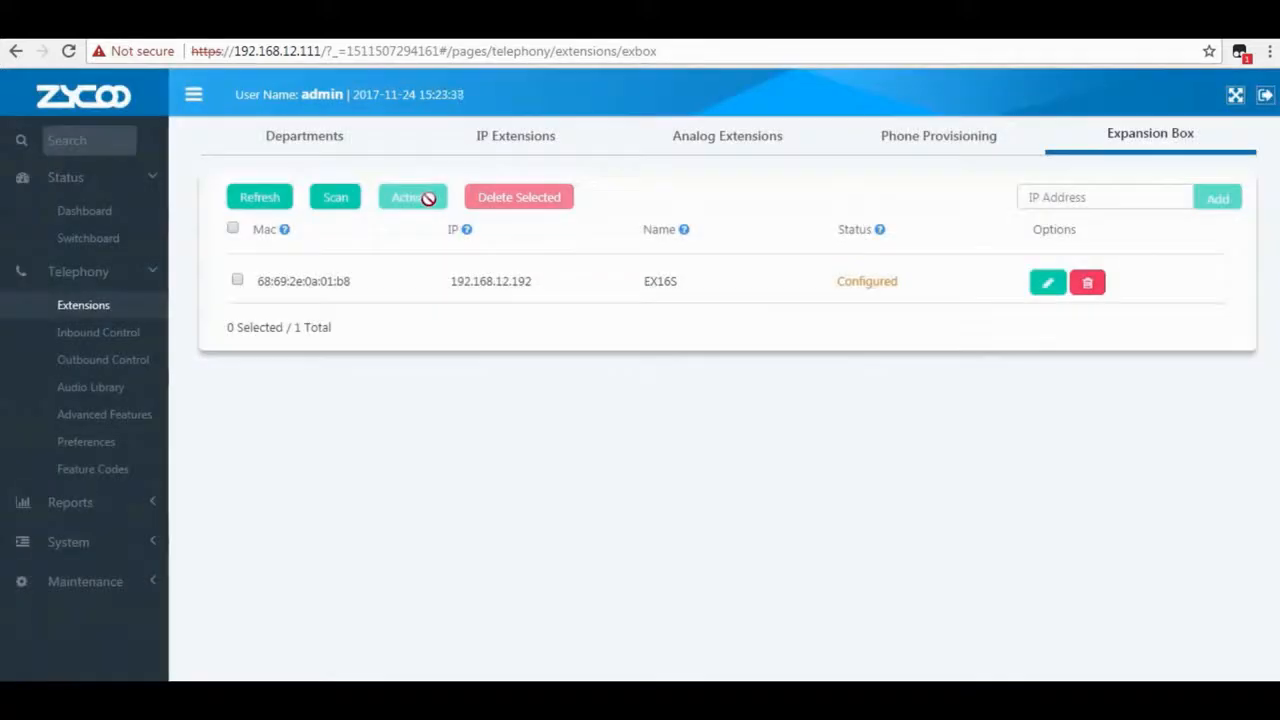
click(88, 241)
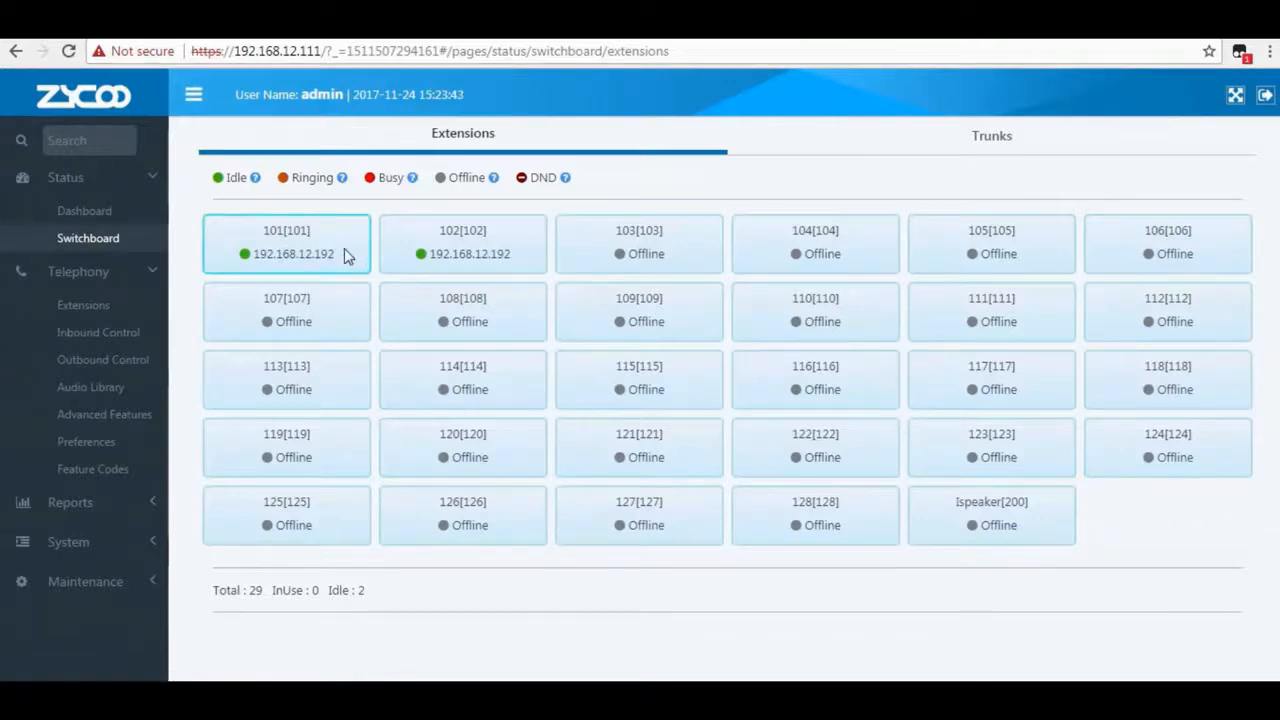
Highlight the idle extension 101 and 102 tiles on the Switchboard.
drag(311, 230, 271, 236)
drag(445, 230, 508, 236)
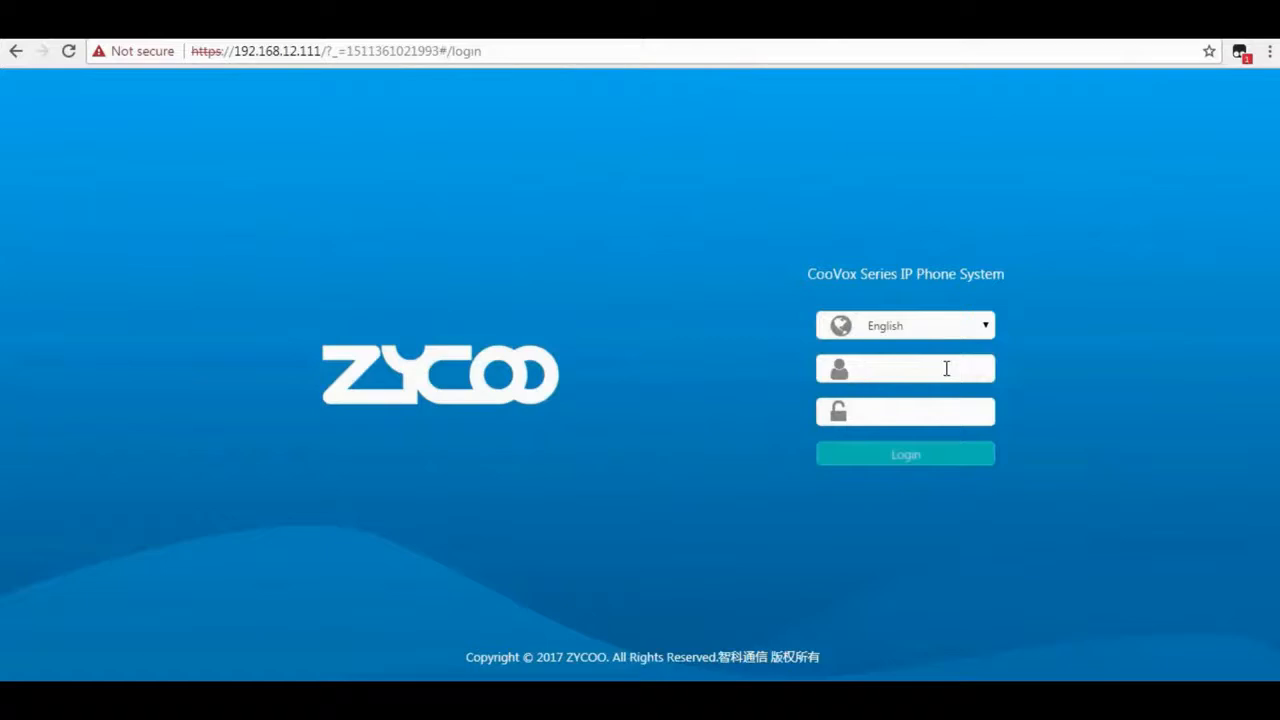
Log back in to CooVox as admin with the account password.
click(946, 369)
text(admin)
key(Tab)
text(a•••••)
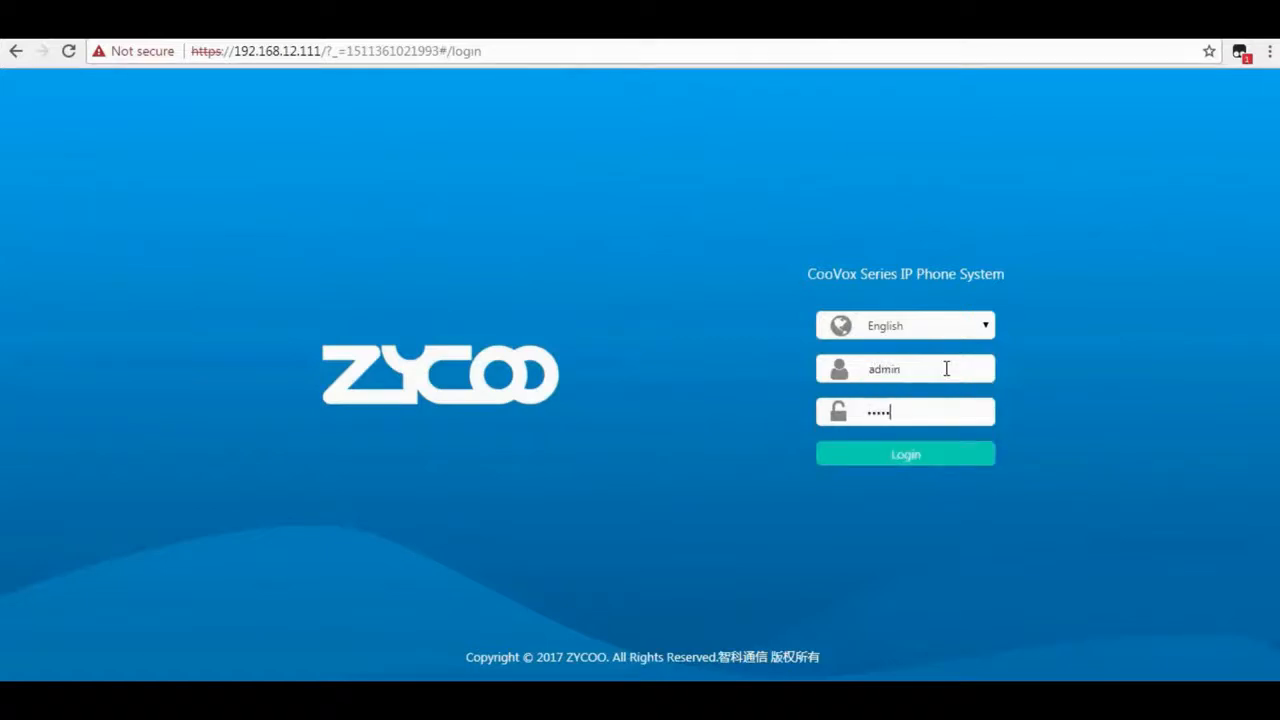
key(Return)
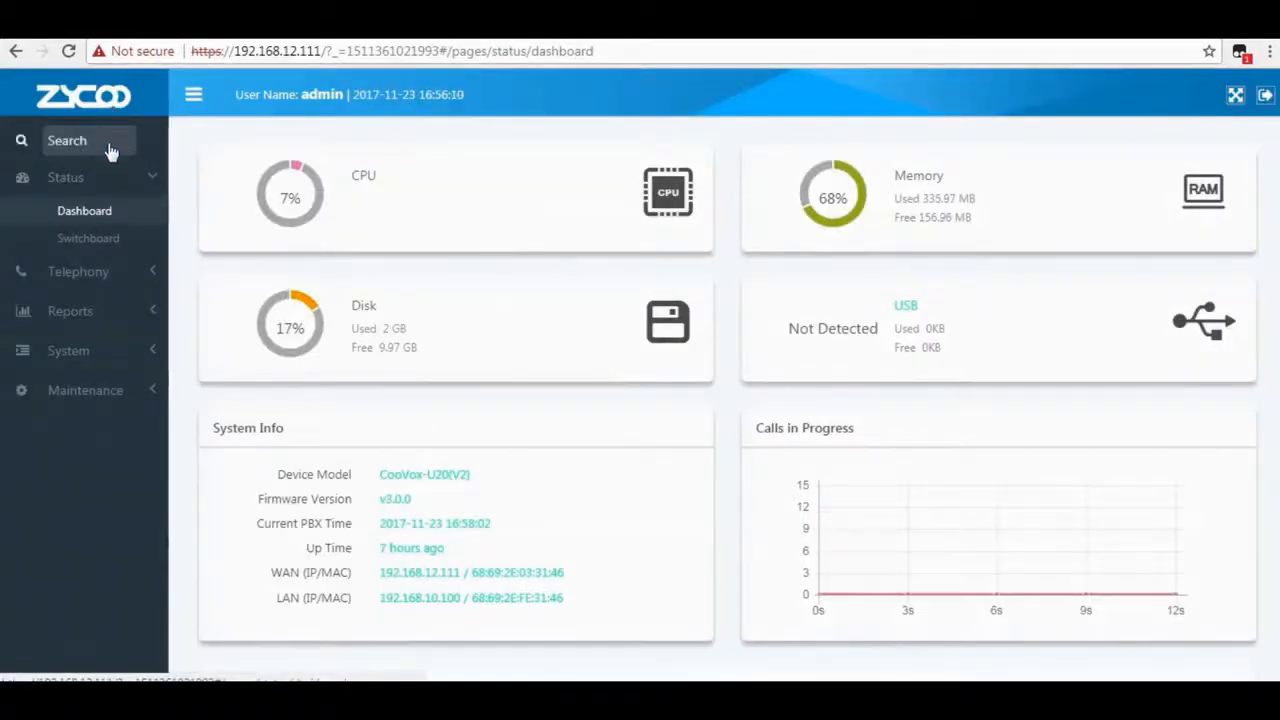
Scan for phones under Telephony > Extensions > Phone Provisioning and highlight the Zycoo manufacturer.
click(111, 275)
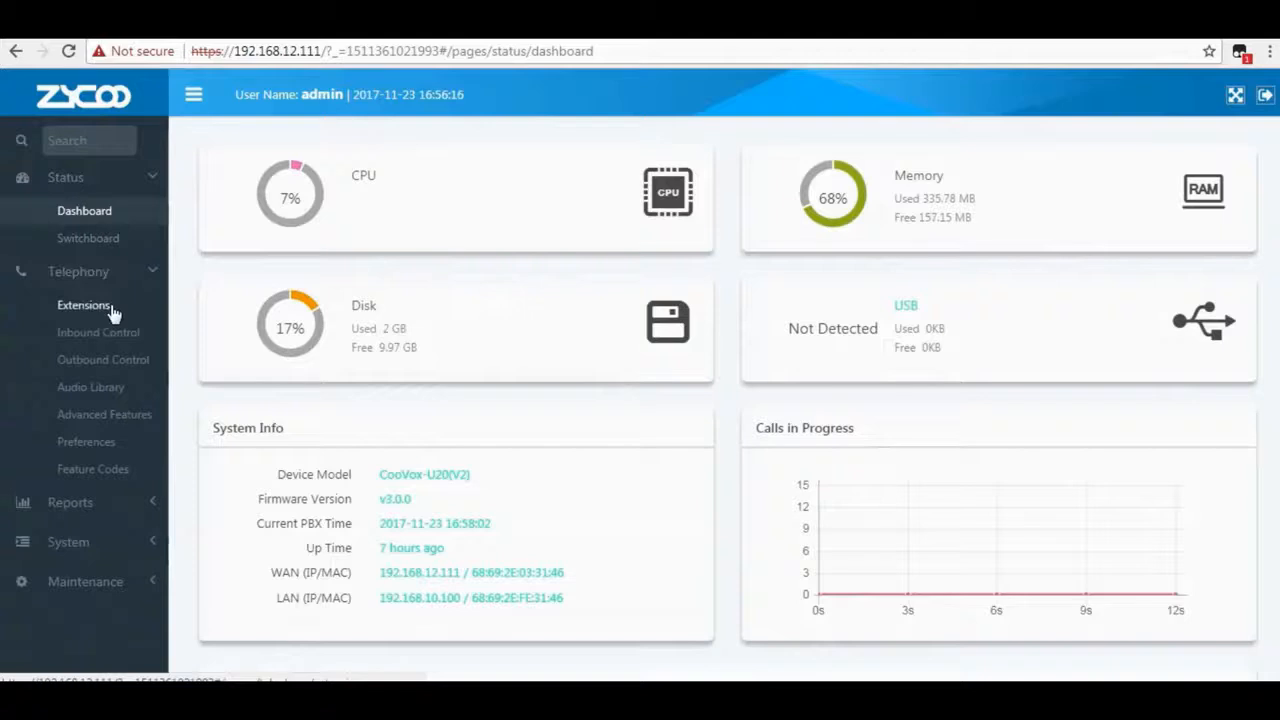
click(110, 304)
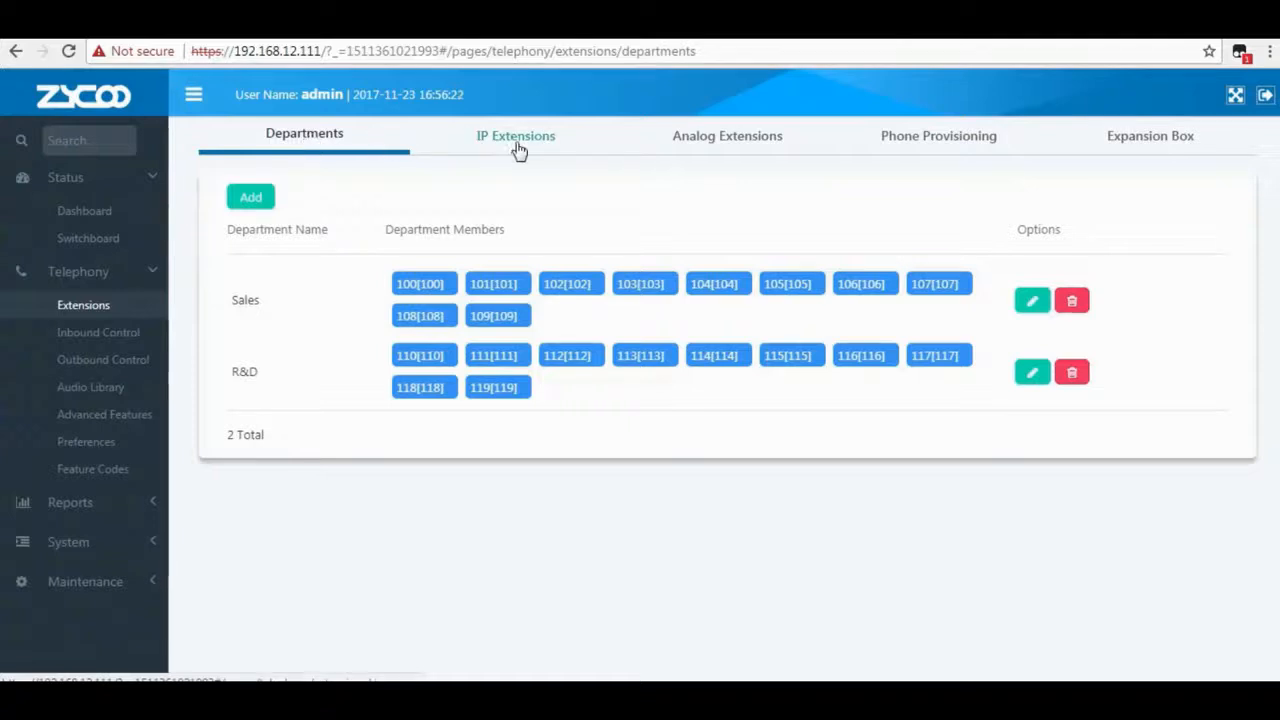
click(920, 142)
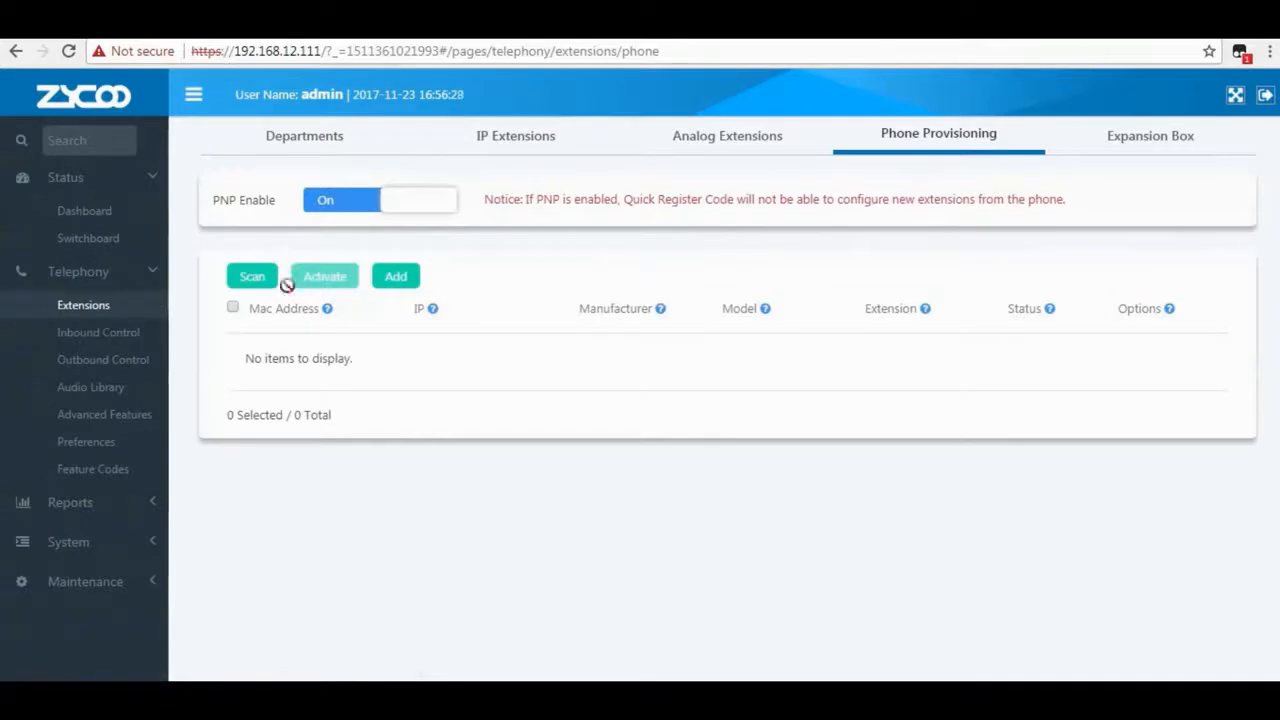
click(248, 287)
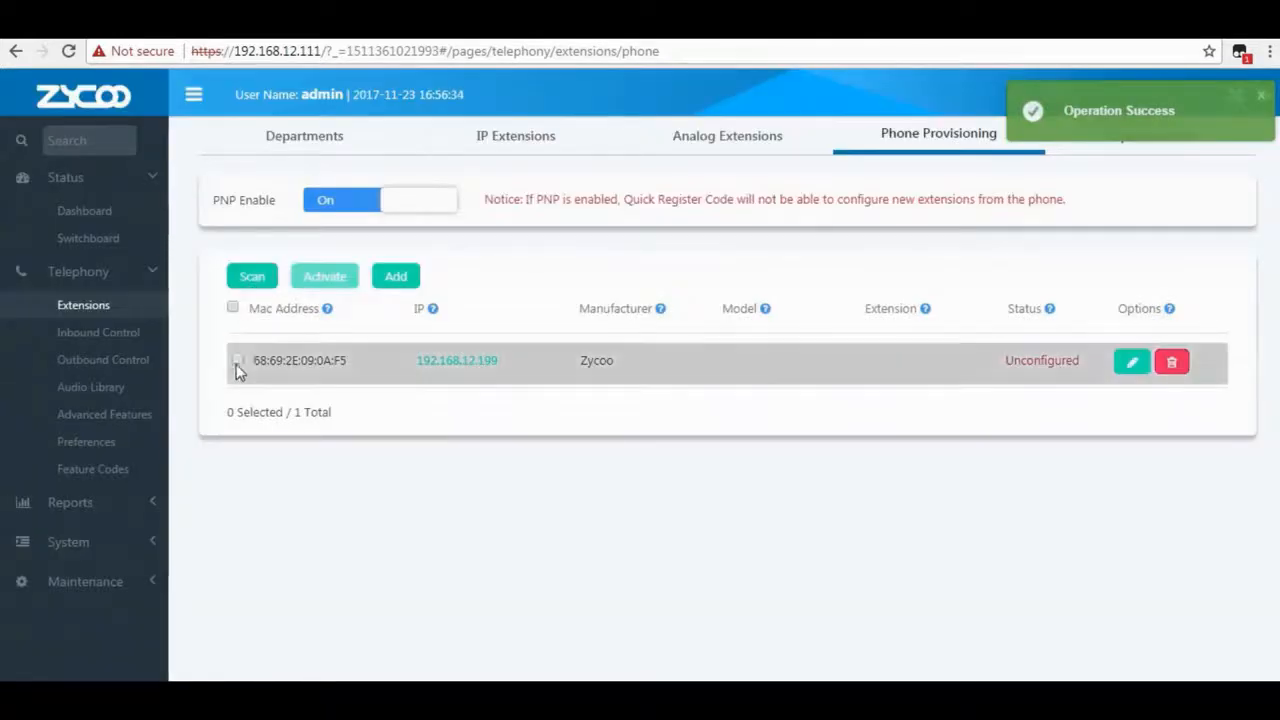
drag(574, 362, 623, 363)
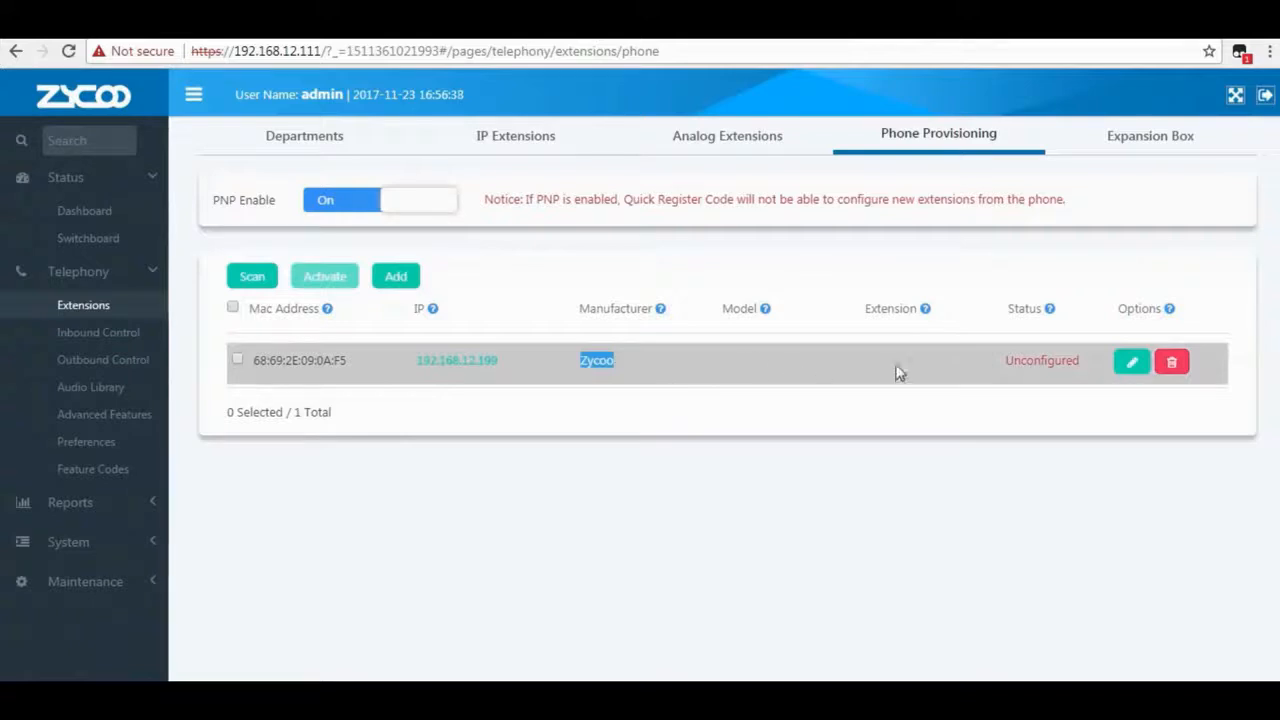
Set the scanned Zycoo phone to model iSpeaker with extension Ispeaker[200] and submit.
click(1129, 363)
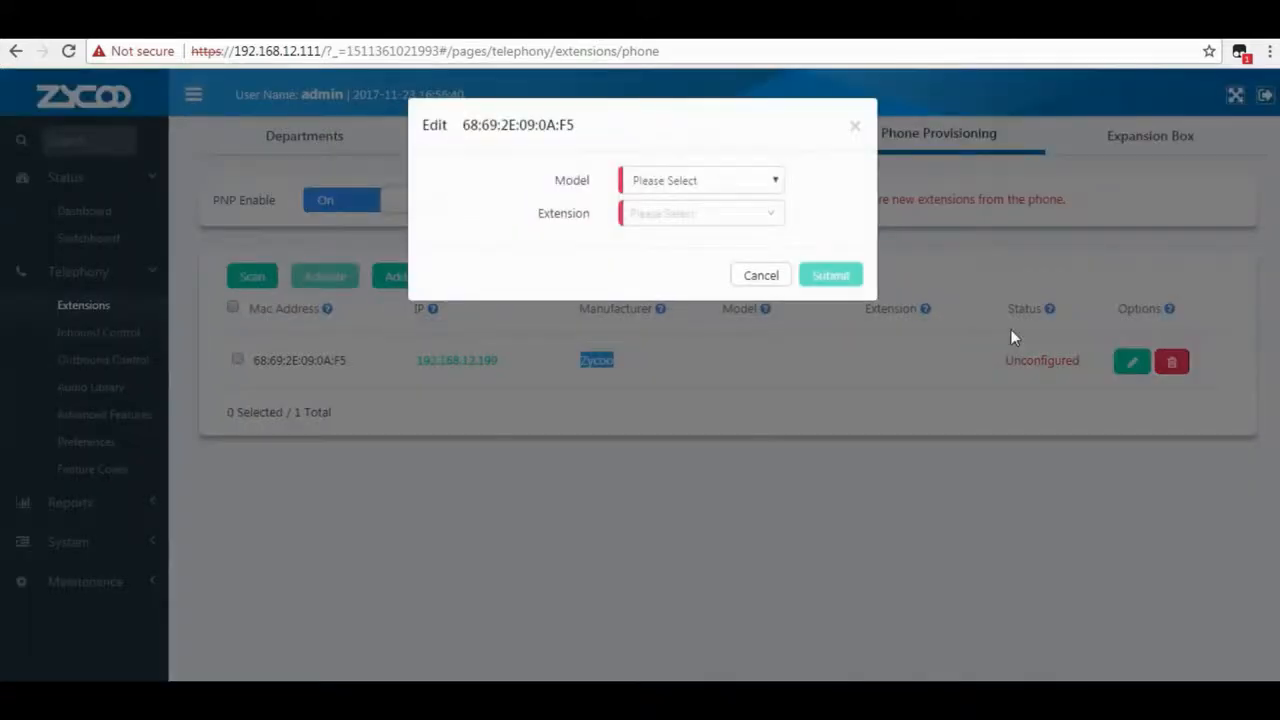
click(704, 182)
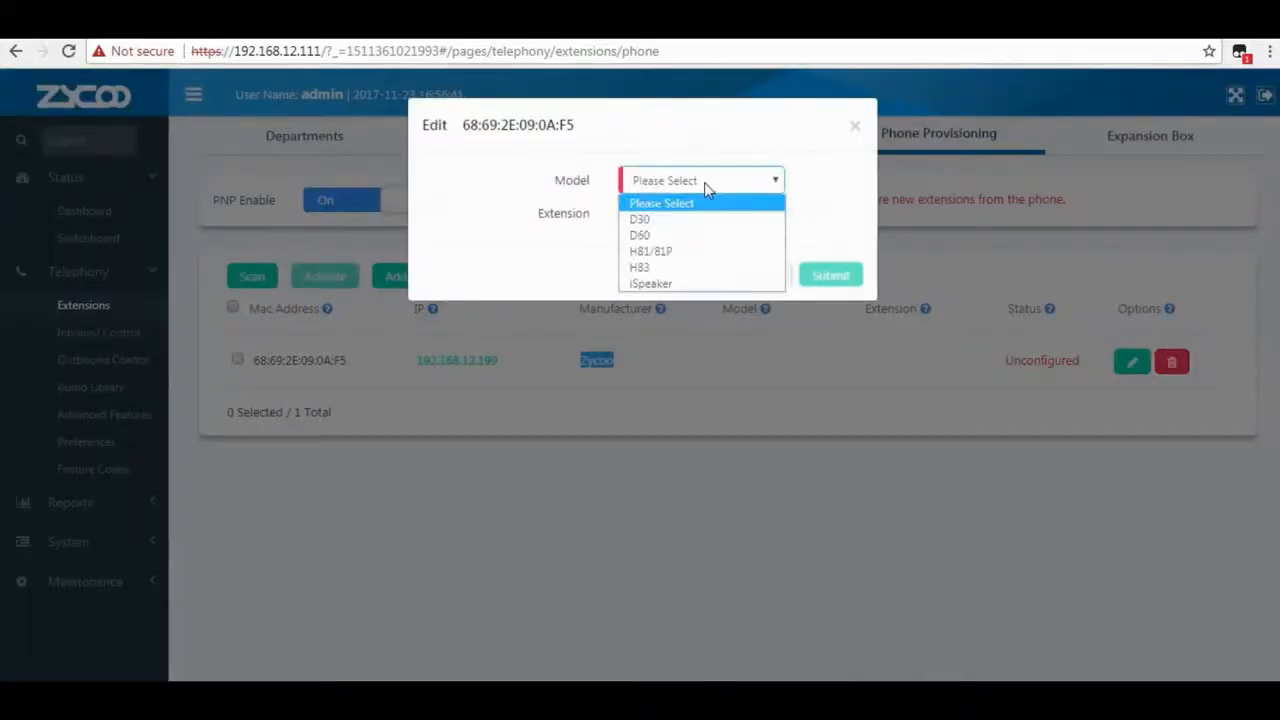
click(695, 285)
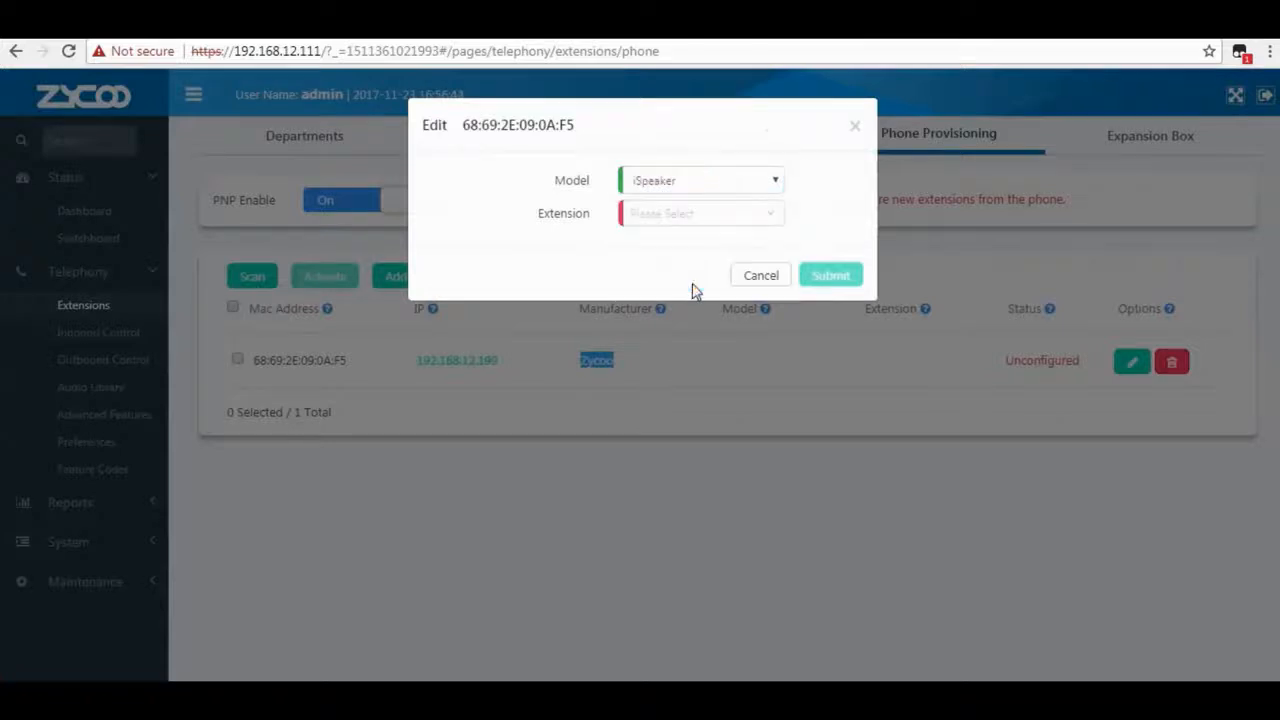
click(709, 216)
scroll(715, 360, down, 5)
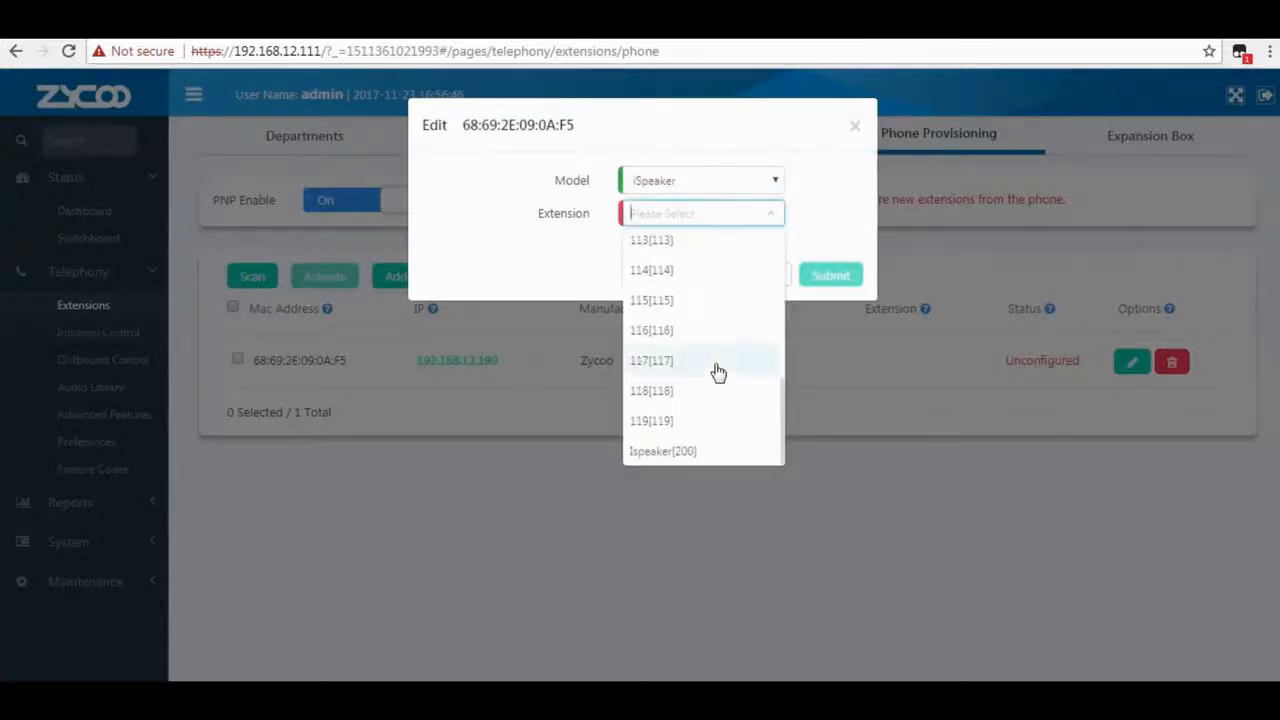
click(716, 459)
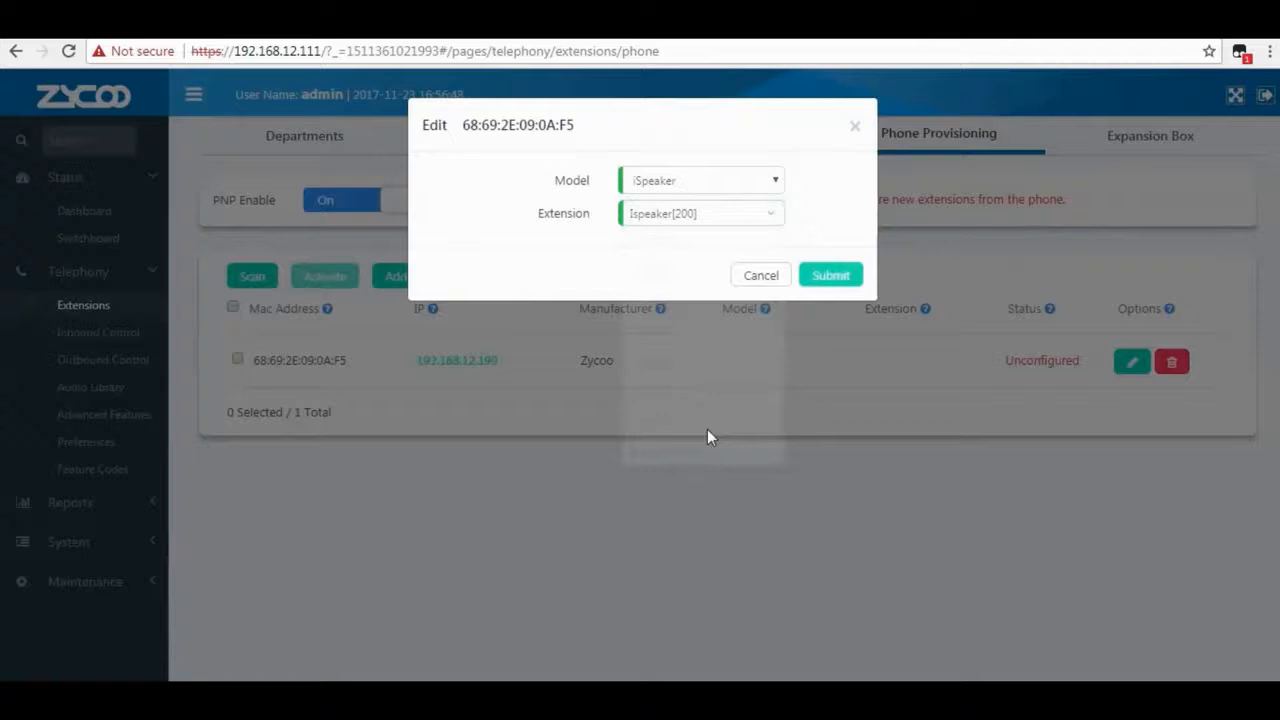
click(828, 278)
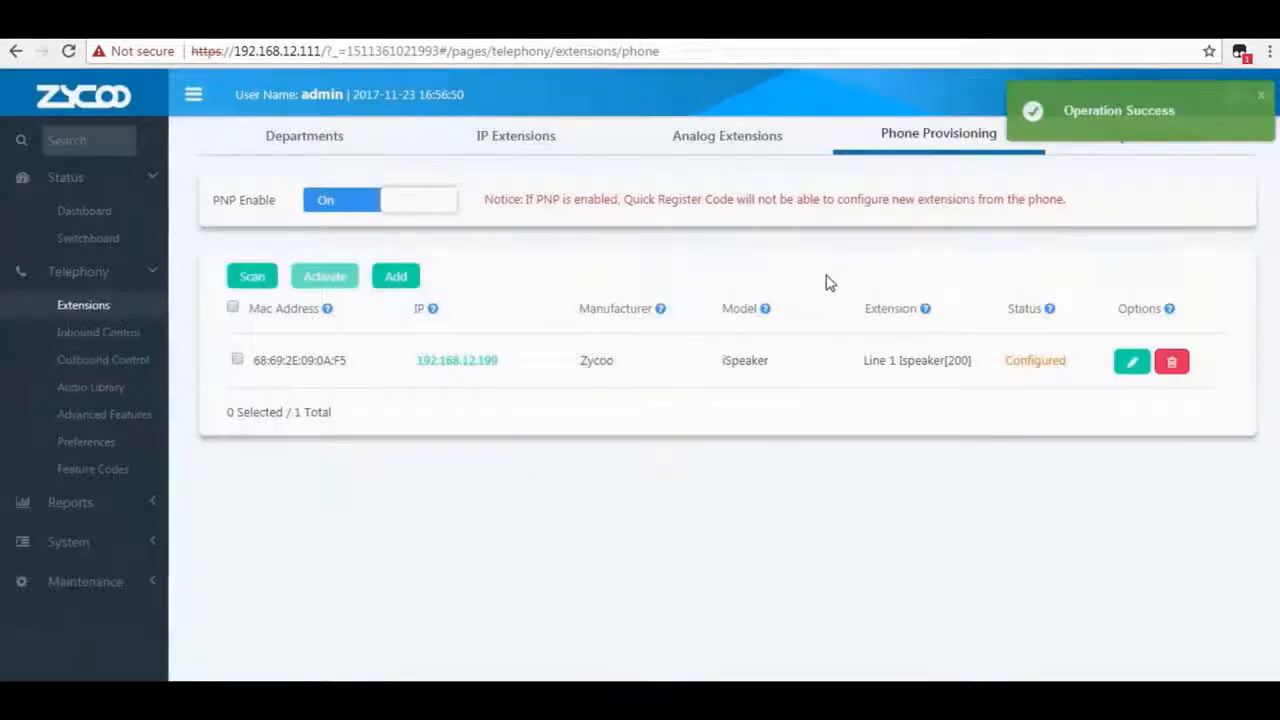
Activate the configured iSpeaker, confirm its reboot, and check its Activated status and MAC address.
drag(1069, 363, 1005, 368)
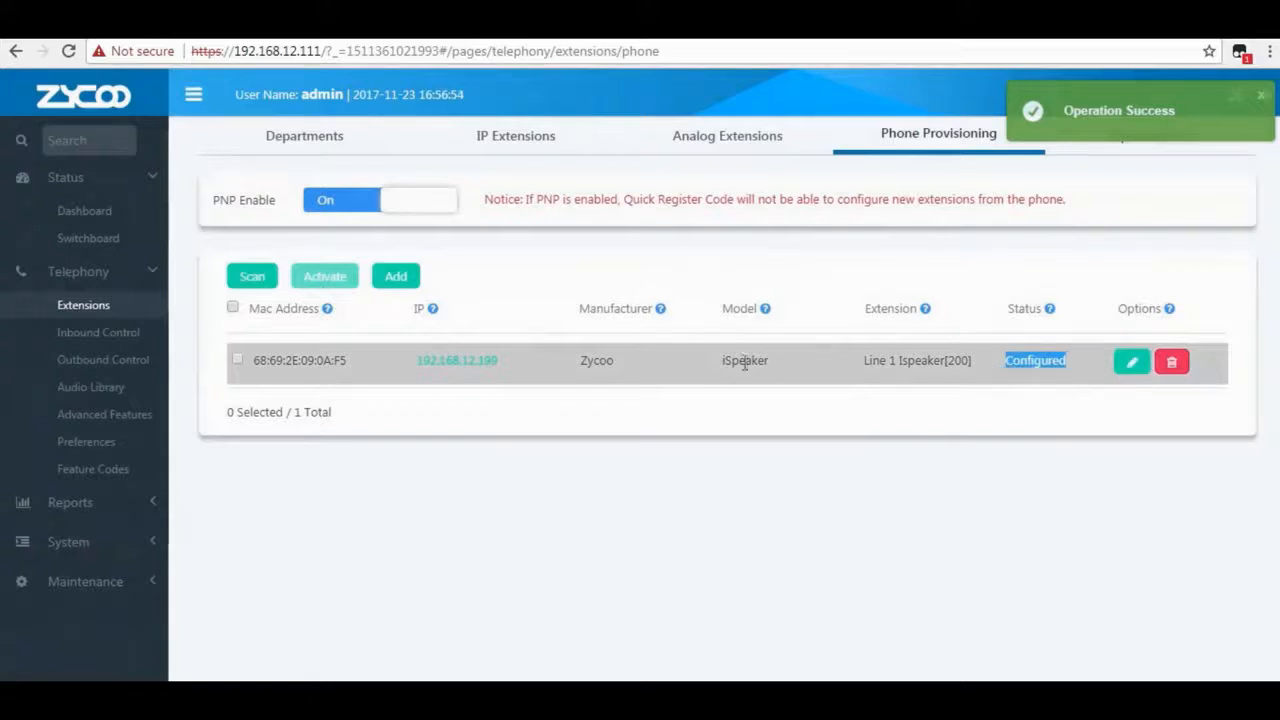
click(238, 359)
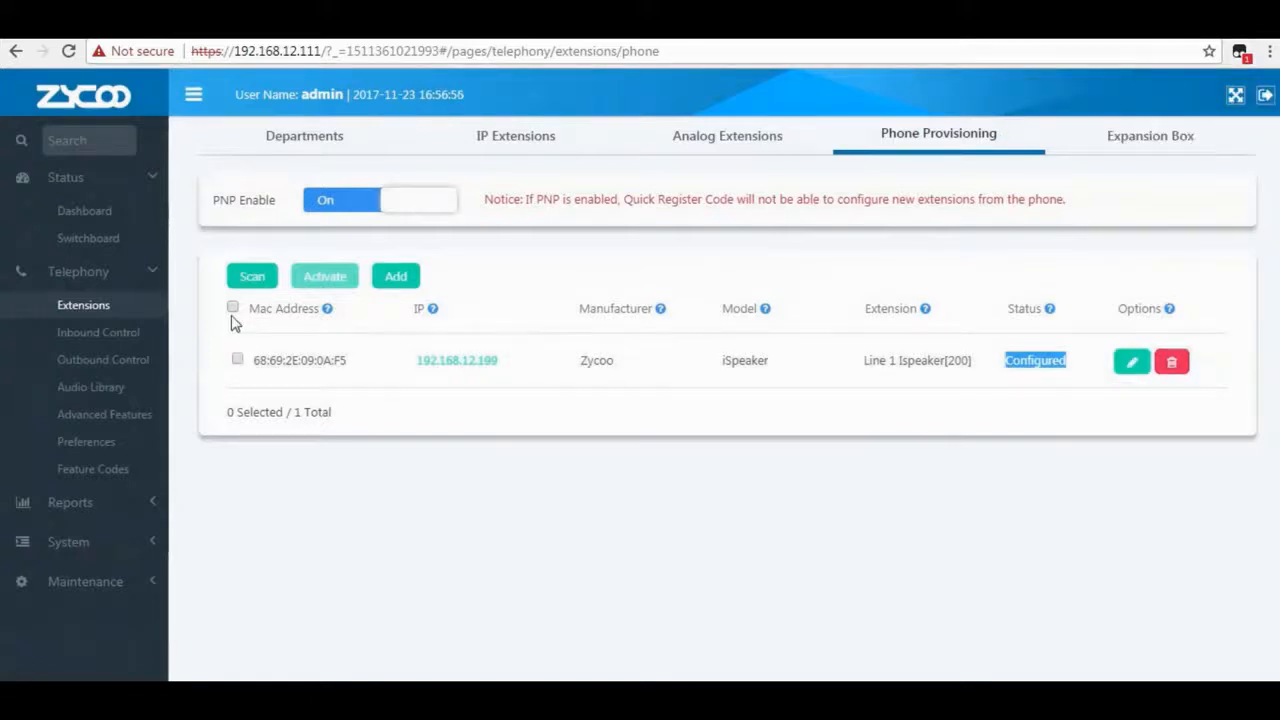
click(233, 309)
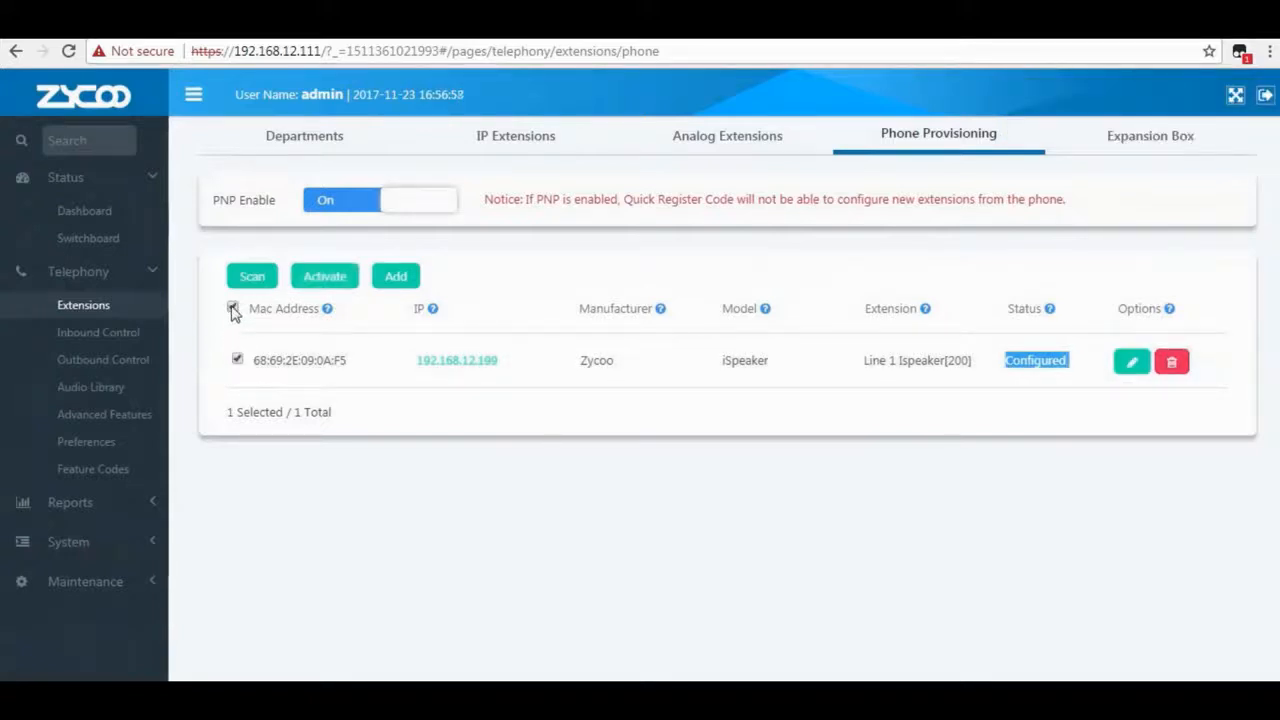
click(336, 287)
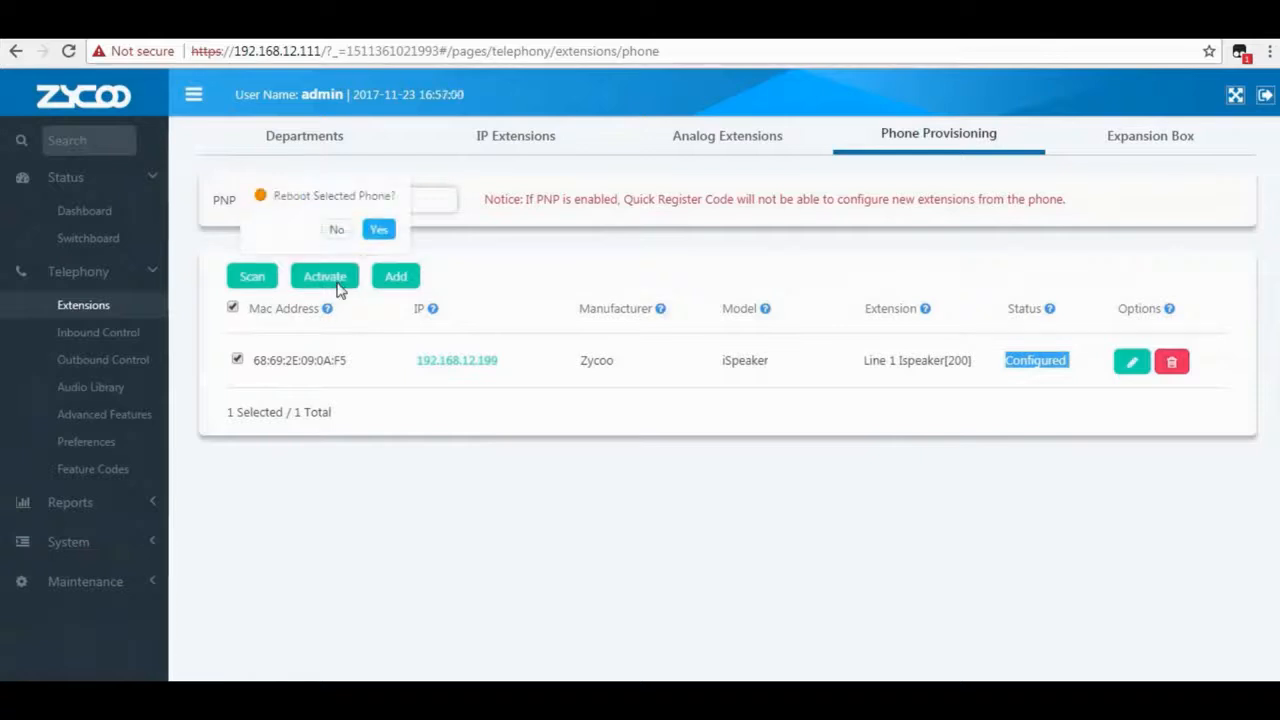
click(377, 238)
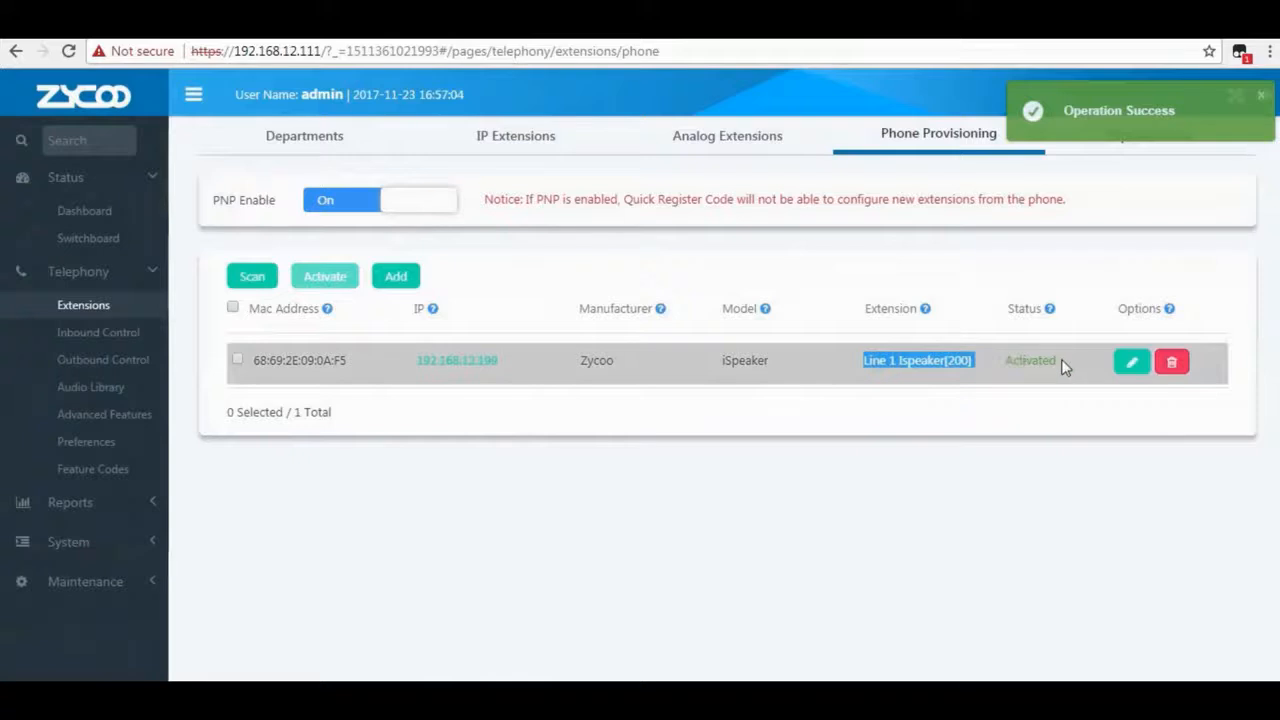
drag(1060, 365, 1008, 367)
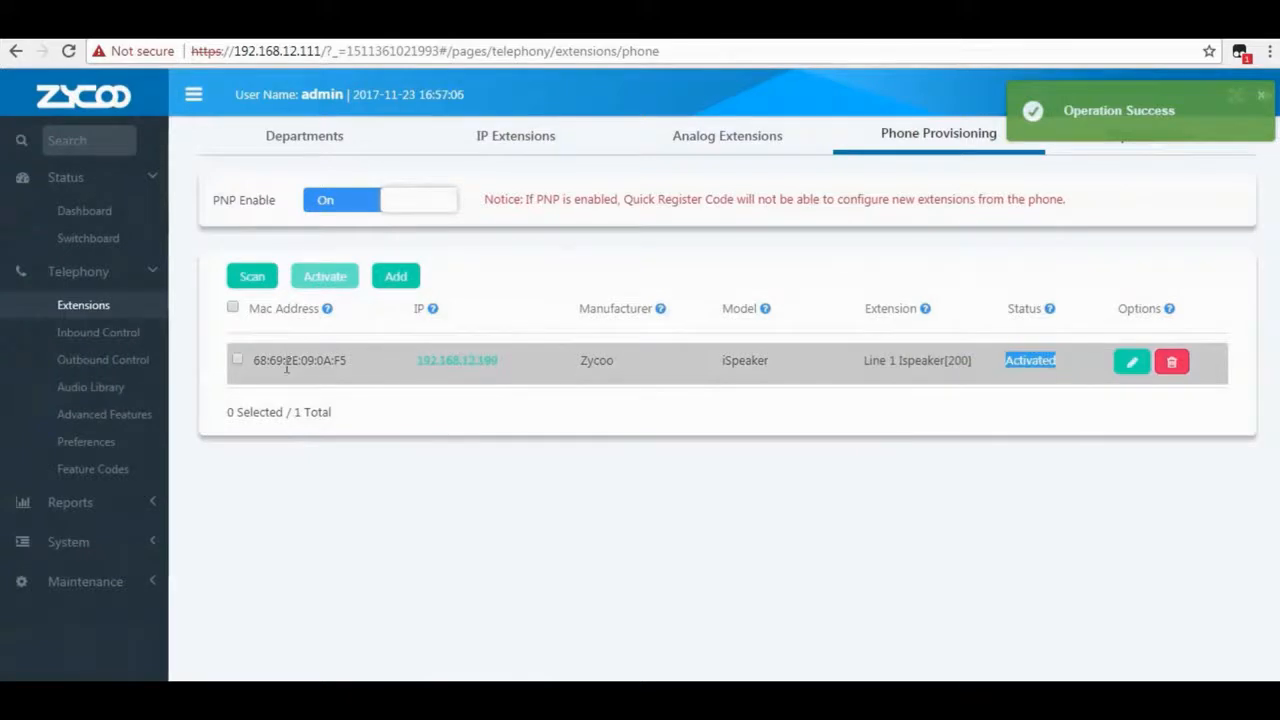
drag(256, 359, 357, 362)
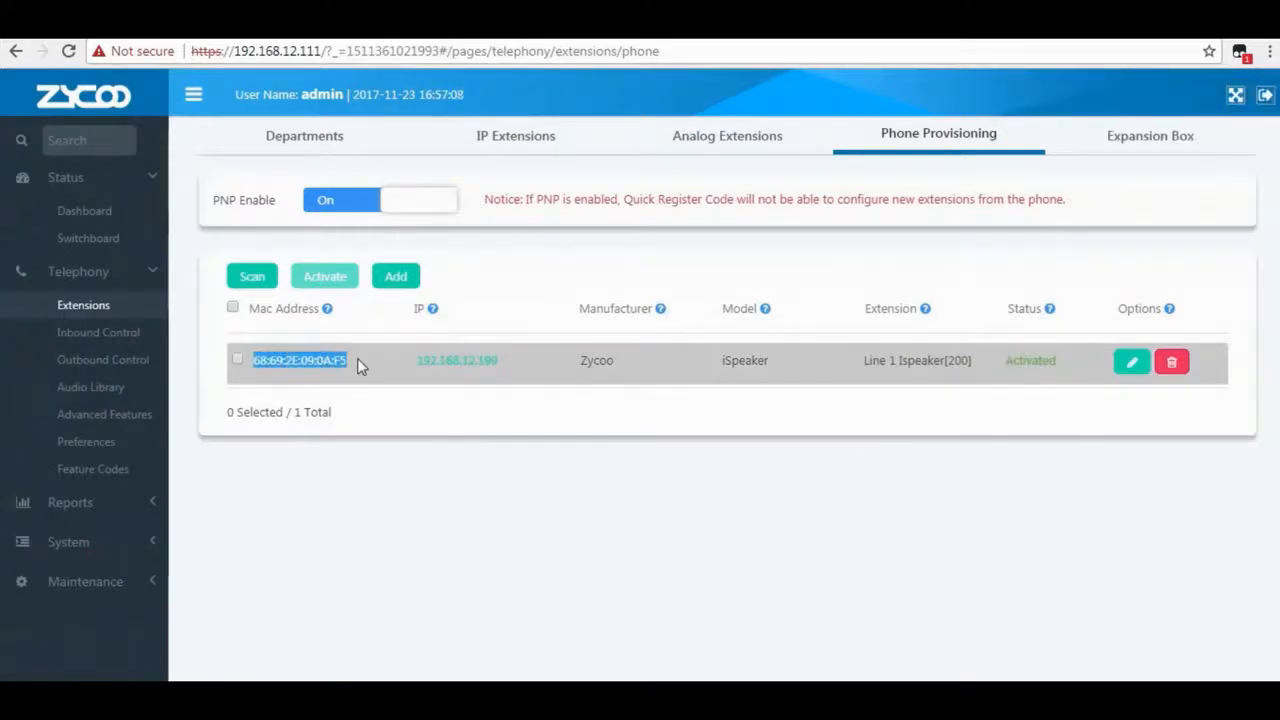